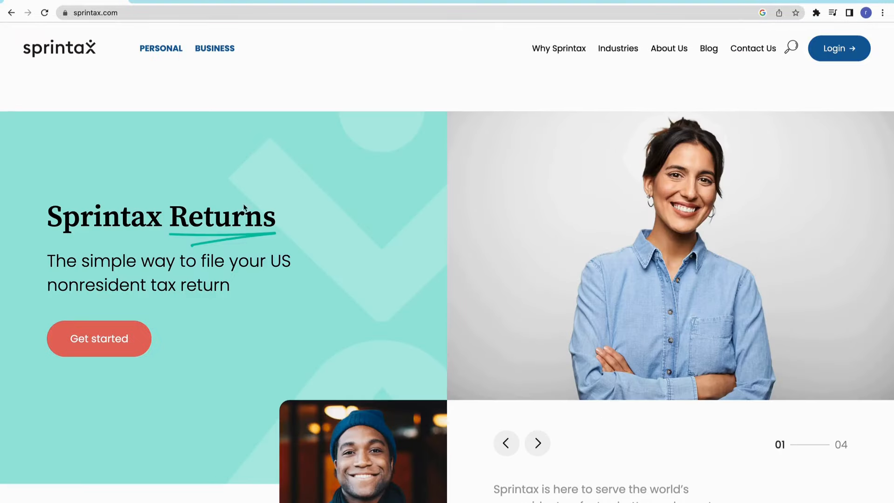
Get started with Sprintax Returns and proceed past the Before You Start document list for tax year 2022
{"action": "left_click", "coordinate": [92, 342]}
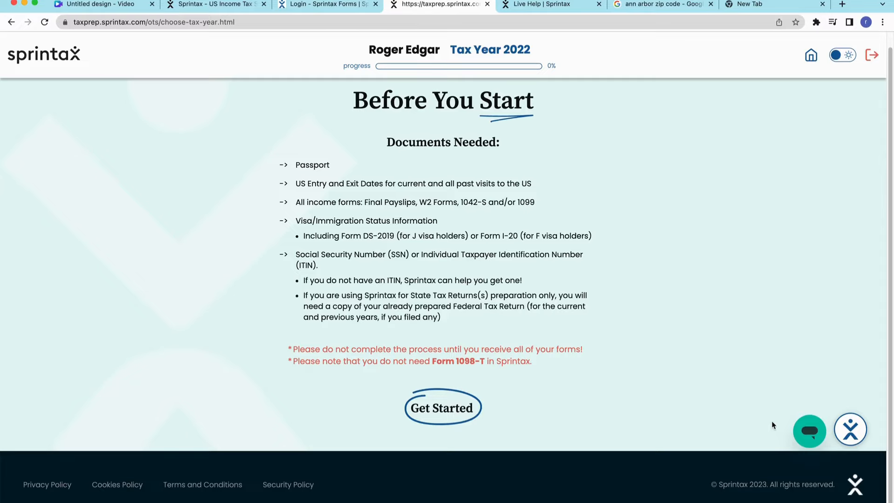
{"action": "left_click", "coordinate": [810, 431]}
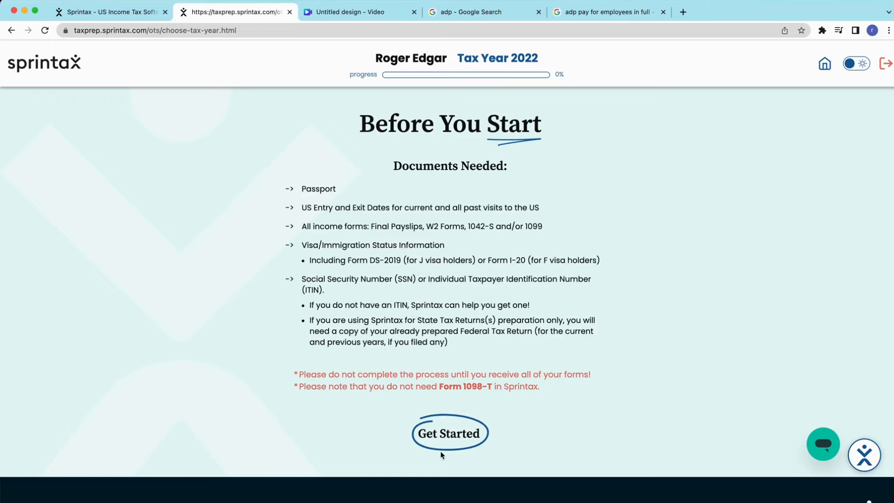
{"action": "left_click", "coordinate": [459, 434]}
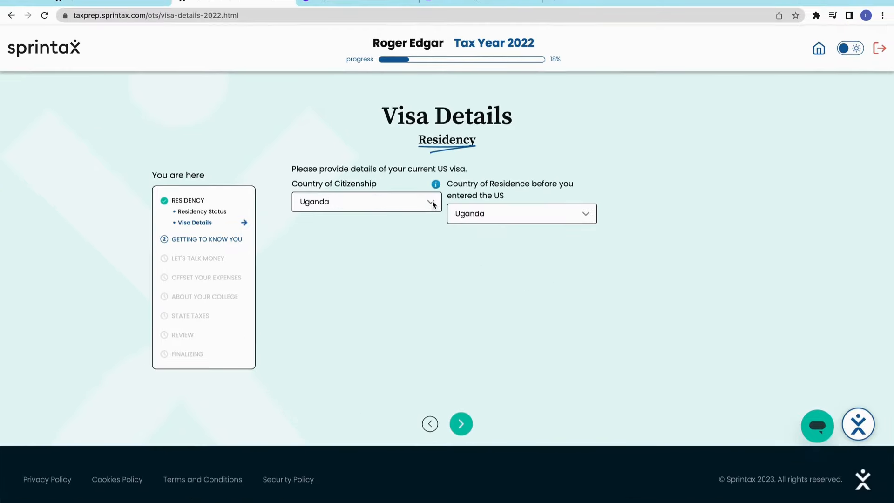
Select Uganda as both the country of citizenship and the country of residence before entering the US
{"action": "left_click", "coordinate": [433, 204]}
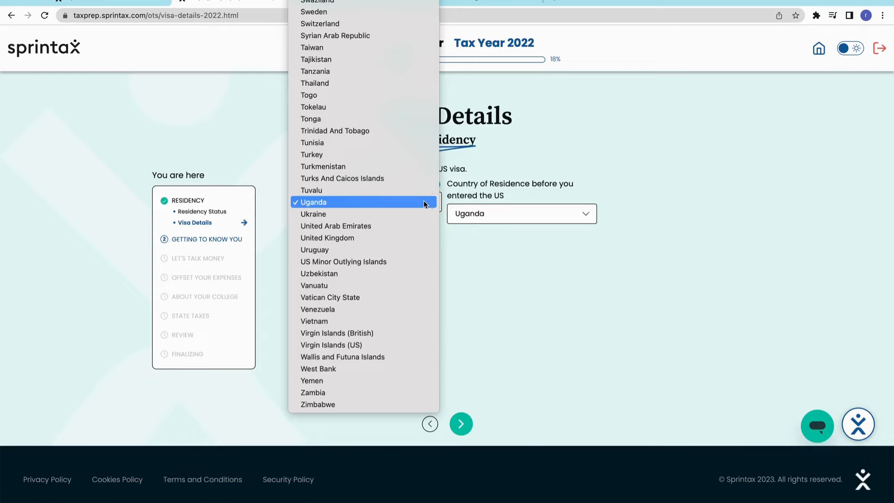
{"action": "left_click", "coordinate": [426, 202]}
{"action": "left_click", "coordinate": [588, 217]}
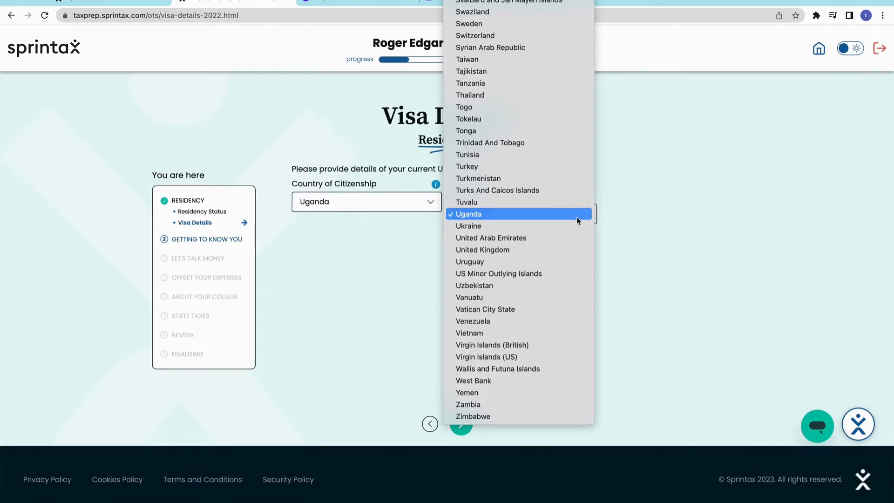
{"action": "left_click", "coordinate": [461, 212]}
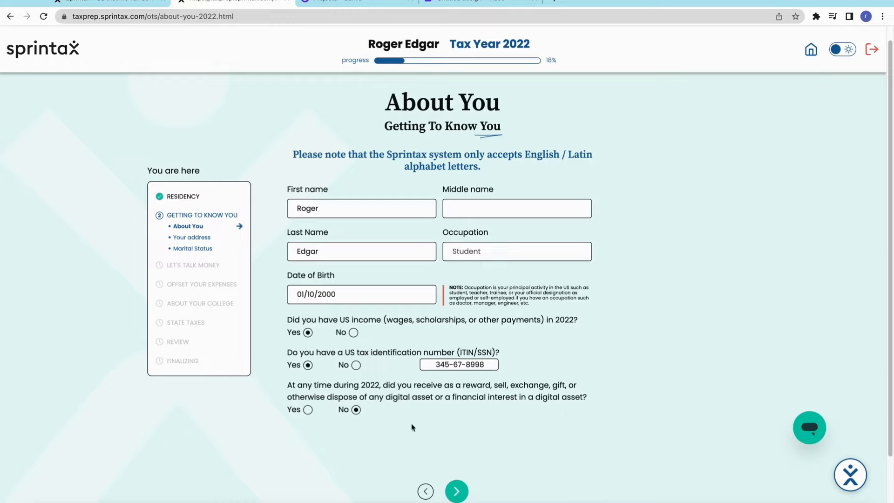
Submit the Getting To Know You pages, keeping the prefilled personal, address, passport and marital status details
{"action": "left_click", "coordinate": [457, 491]}
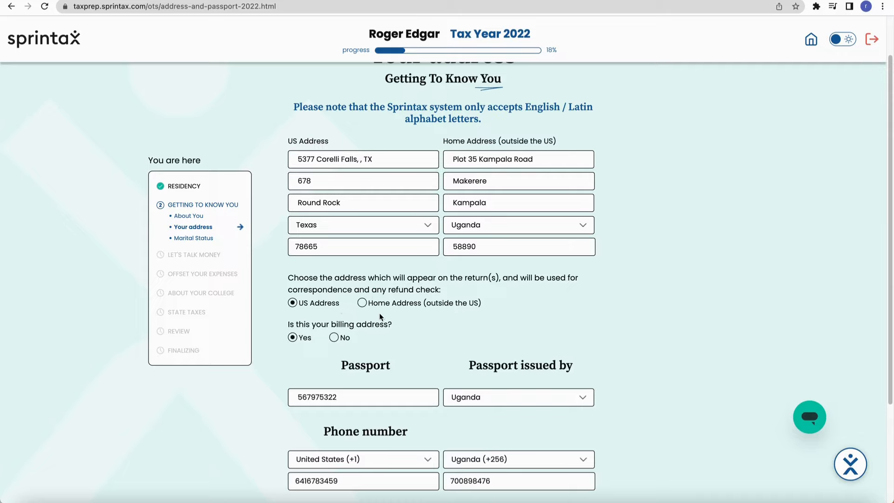
{"action": "left_click", "coordinate": [366, 401]}
{"action": "scroll", "coordinate": [545, 477], "scroll_direction": "down", "scroll_amount": 1}
{"action": "left_click", "coordinate": [457, 490]}
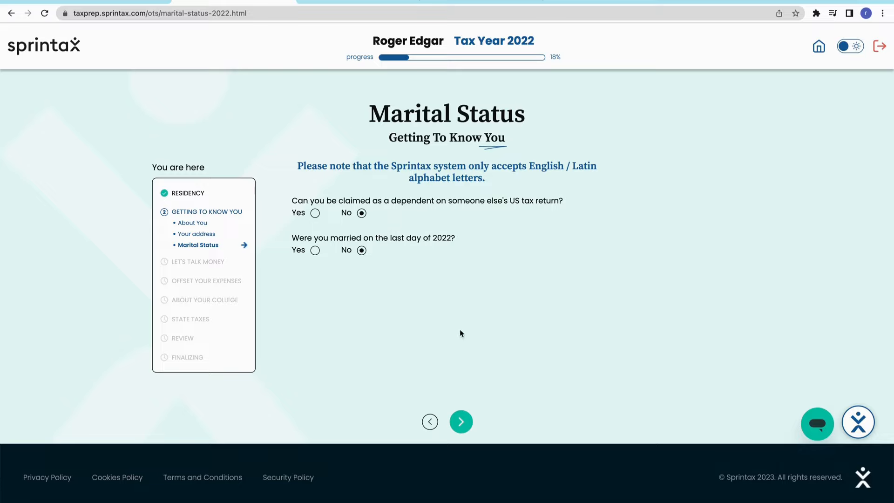
{"action": "left_click", "coordinate": [463, 426]}
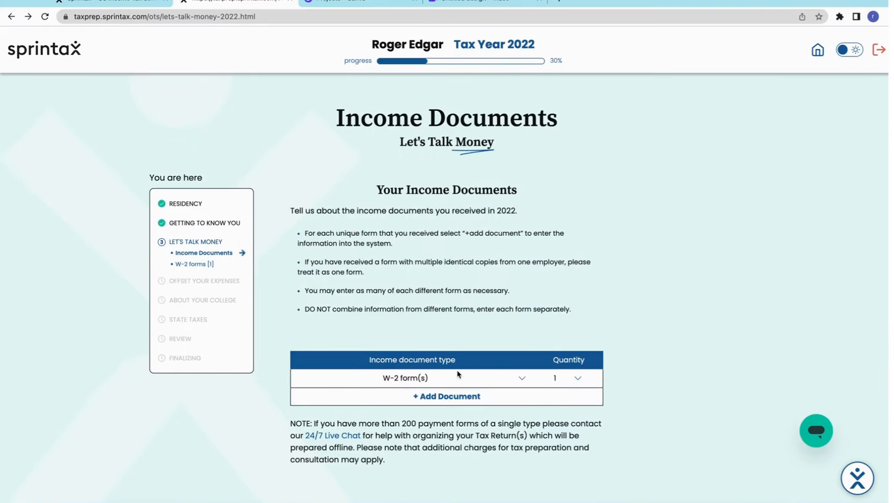
Choose W-2 form(s) as the income document type with a quantity of 1
{"action": "left_click", "coordinate": [456, 381]}
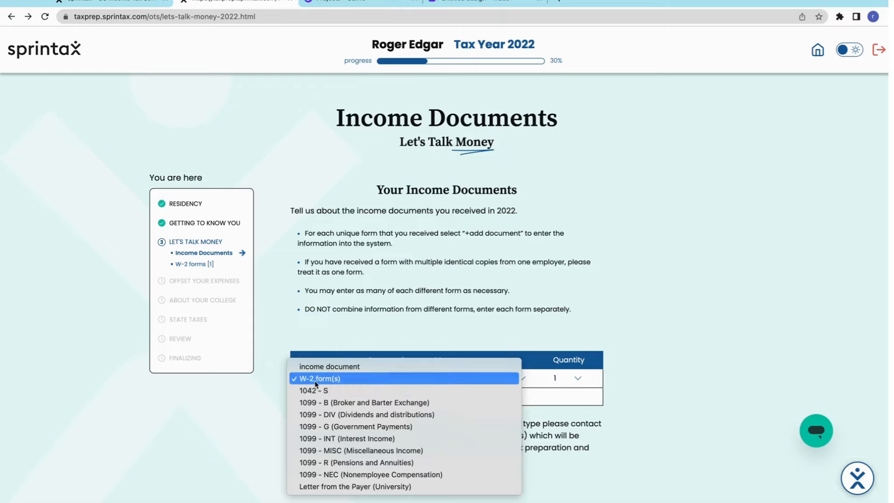
{"action": "left_click", "coordinate": [315, 381]}
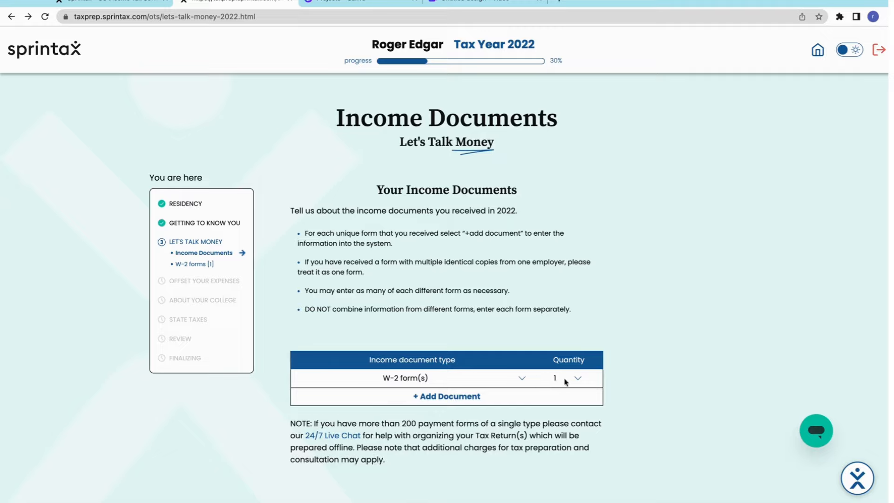
{"action": "left_click", "coordinate": [575, 380]}
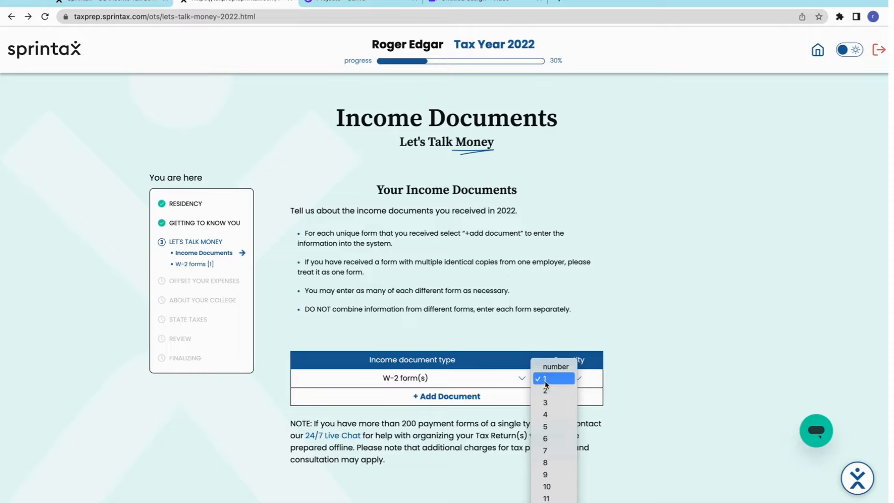
{"action": "left_click", "coordinate": [546, 379]}
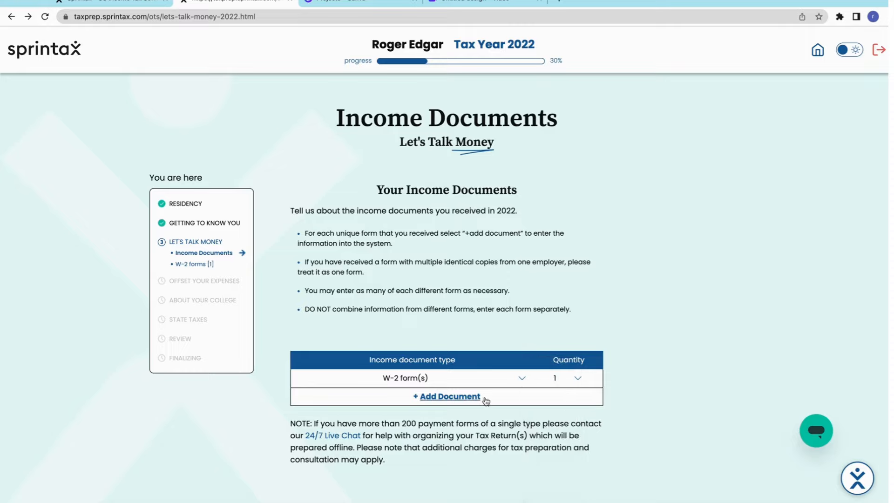
{"action": "left_click", "coordinate": [433, 399]}
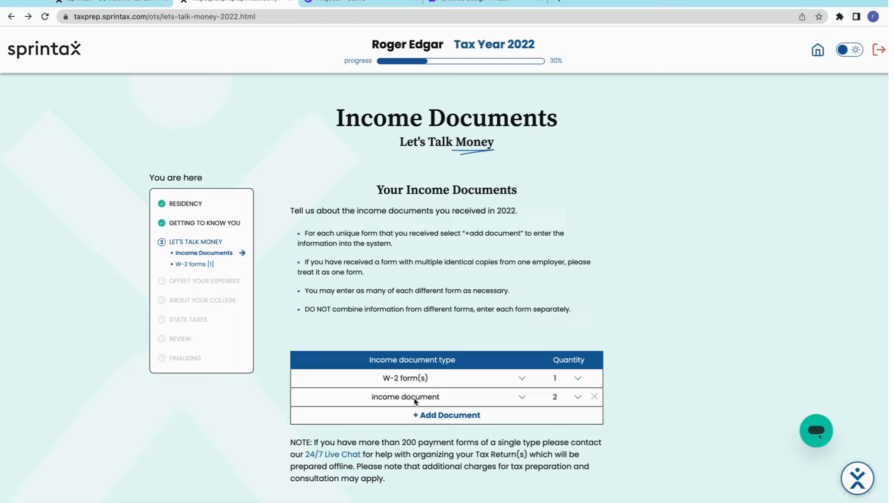
{"action": "left_click", "coordinate": [521, 400]}
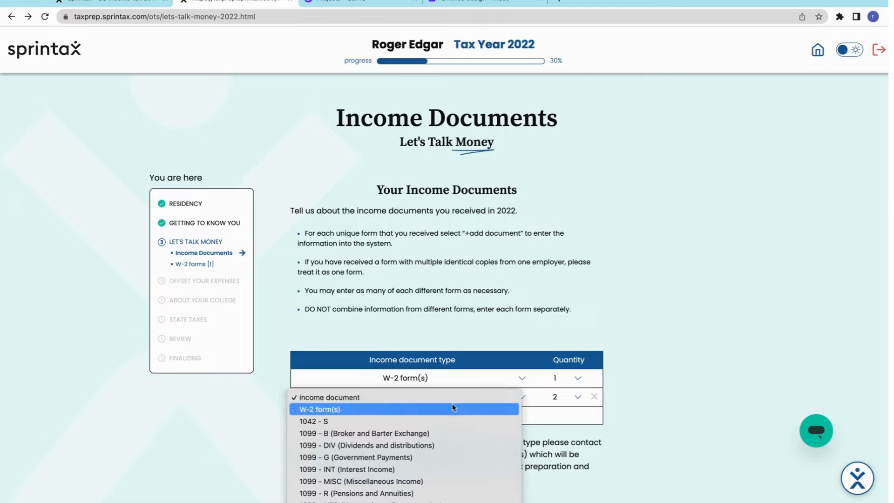
{"action": "left_click", "coordinate": [596, 397]}
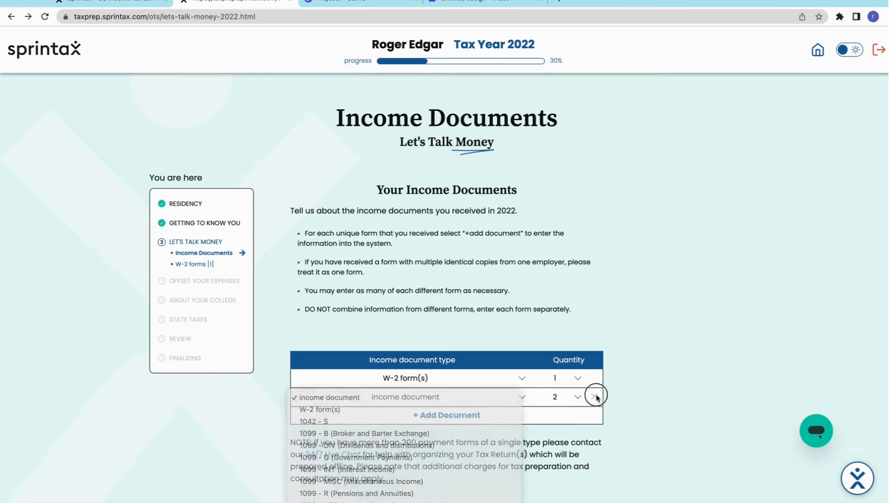
{"action": "left_click", "coordinate": [595, 397]}
Continue from Income Documents to the W-2 form and choose Company as the employer type
{"action": "scroll", "coordinate": [494, 438], "scroll_direction": "down", "scroll_amount": 3}
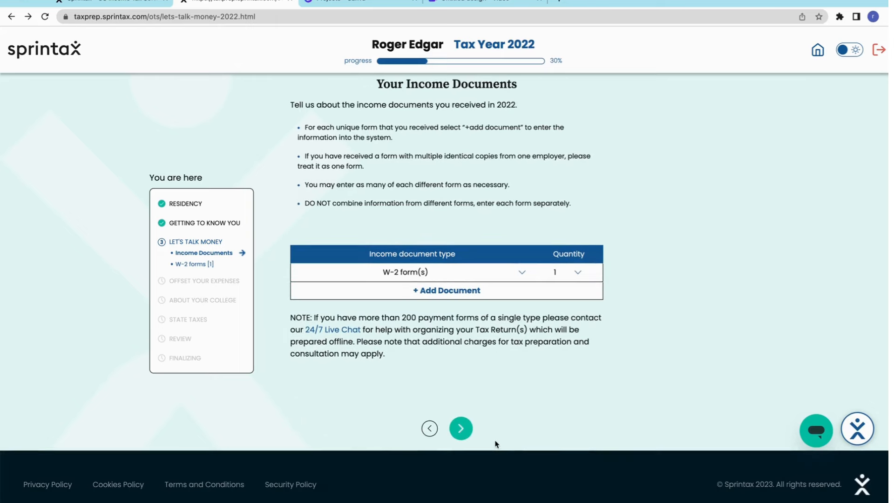
{"action": "left_click", "coordinate": [466, 436]}
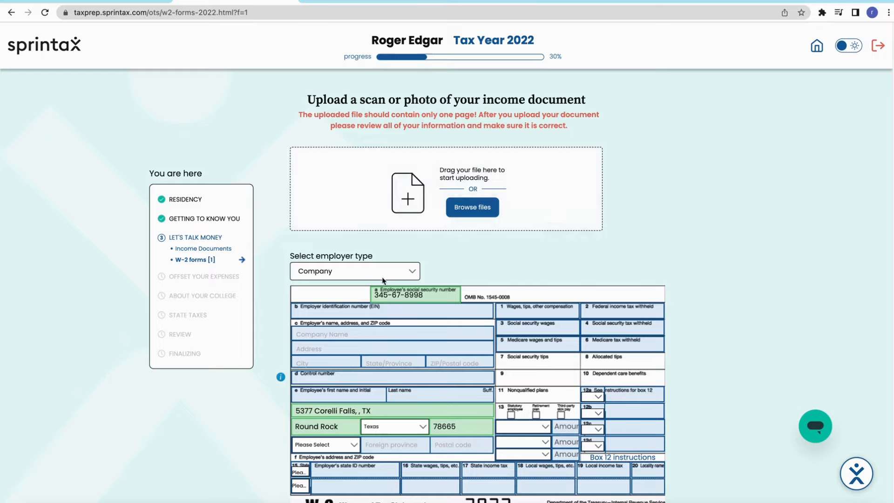
{"action": "left_click", "coordinate": [414, 274]}
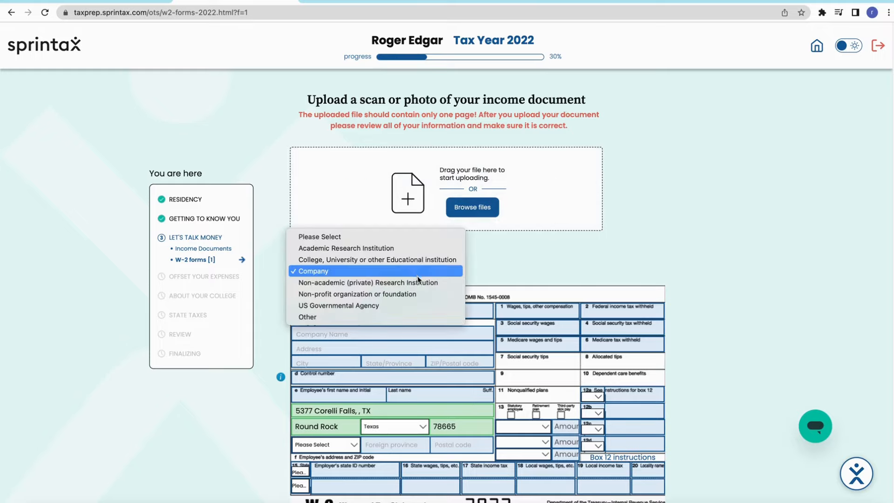
{"action": "left_click", "coordinate": [409, 272]}
Review the W-2 instructions and form fields, and submit the W-2 page
{"action": "scroll", "coordinate": [408, 320], "scroll_direction": "down", "scroll_amount": 2}
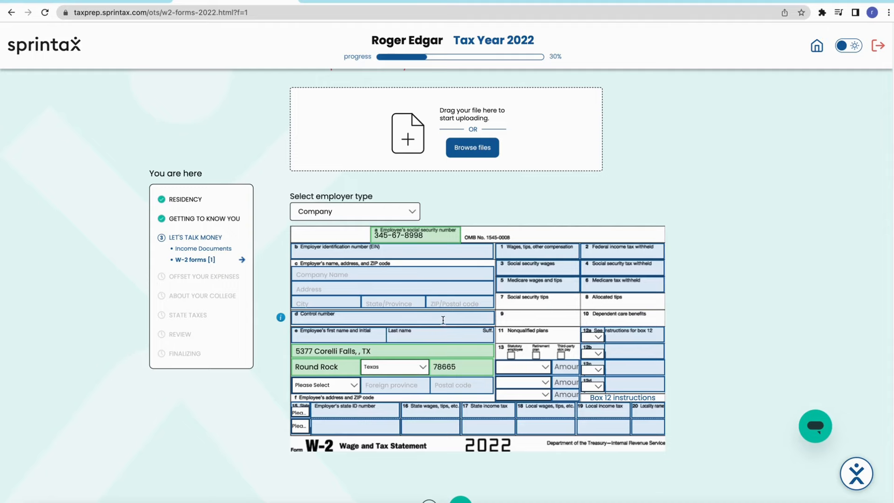
{"action": "scroll", "coordinate": [445, 318], "scroll_direction": "up", "scroll_amount": 6}
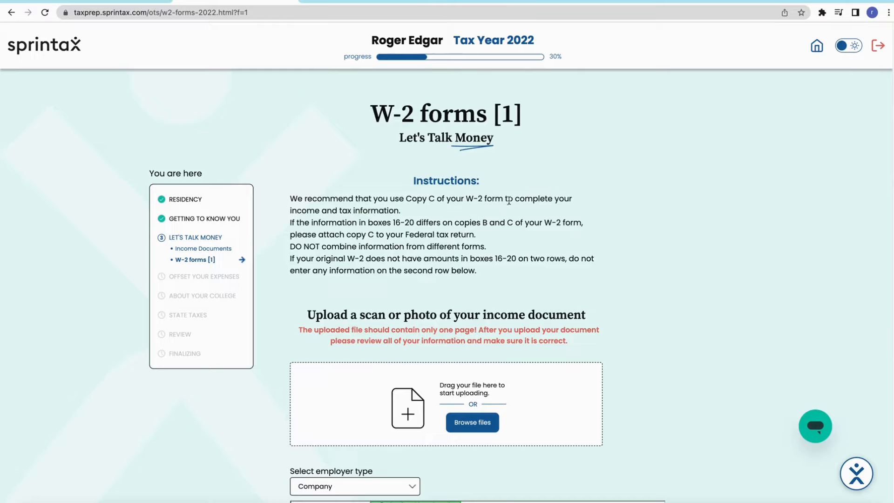
{"action": "scroll", "coordinate": [479, 339], "scroll_direction": "down", "scroll_amount": 8}
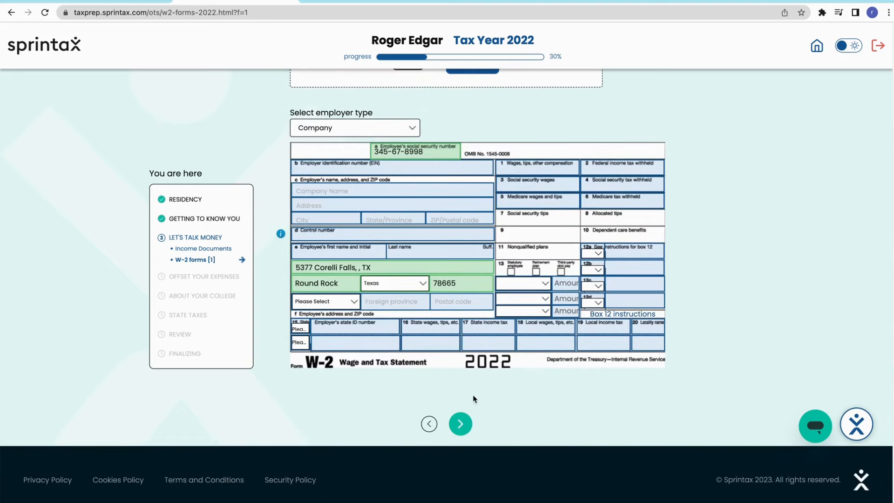
{"action": "left_click", "coordinate": [466, 426]}
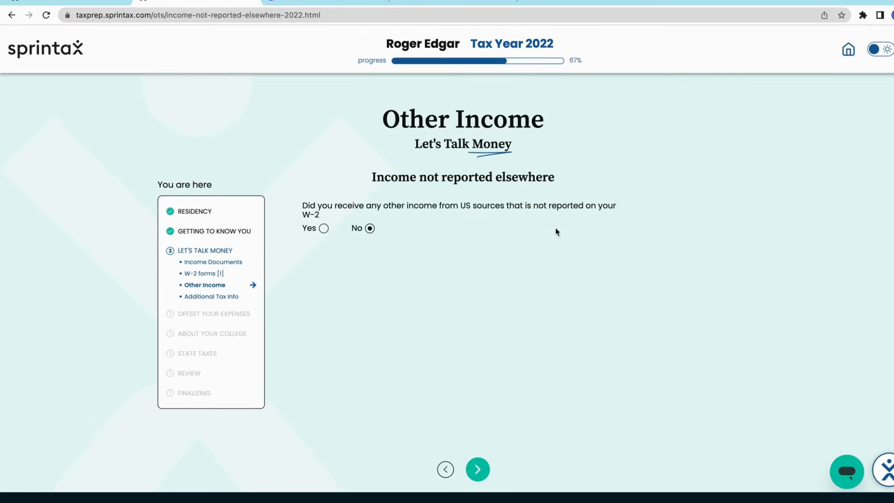
{"action": "left_click", "coordinate": [324, 229]}
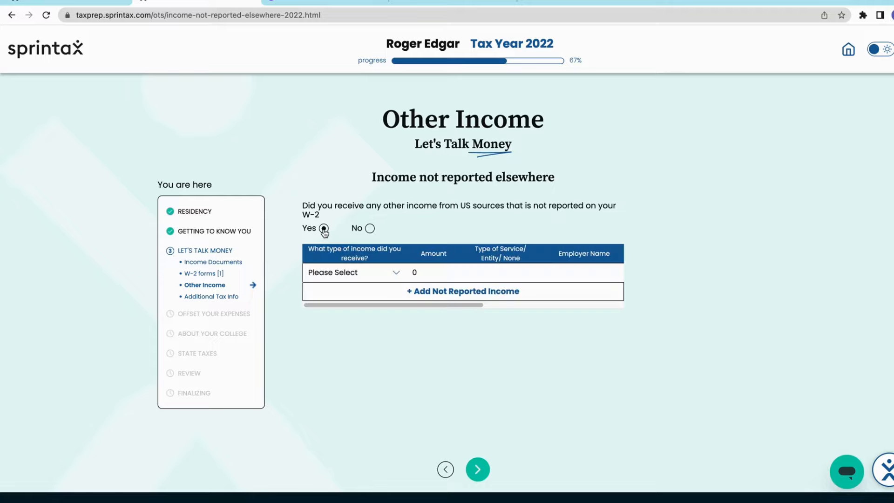
{"action": "left_click", "coordinate": [395, 273]}
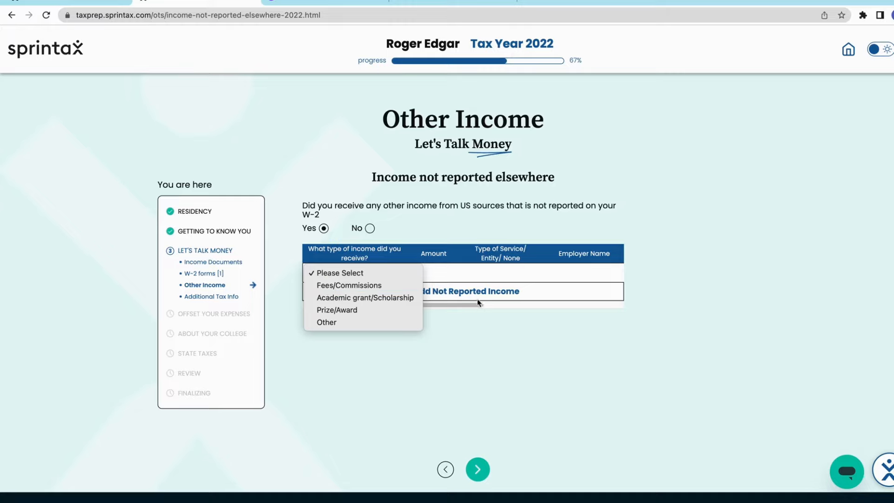
{"action": "left_click", "coordinate": [373, 232]}
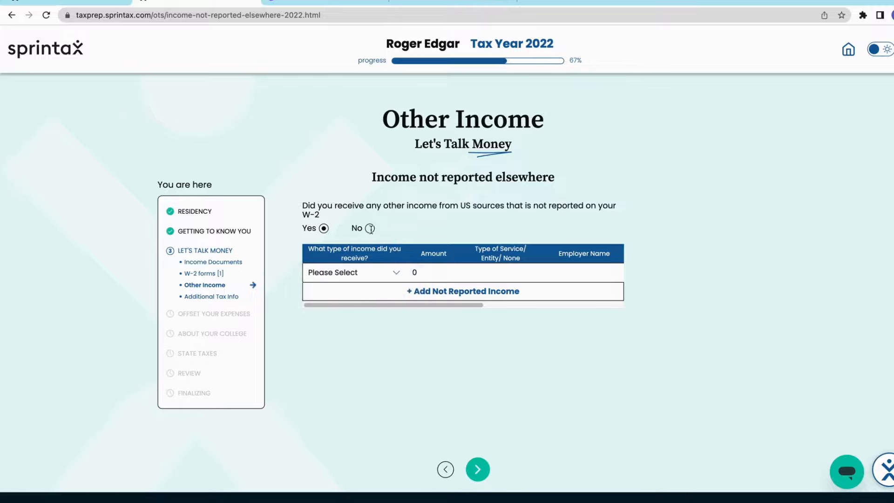
{"action": "left_click", "coordinate": [370, 228]}
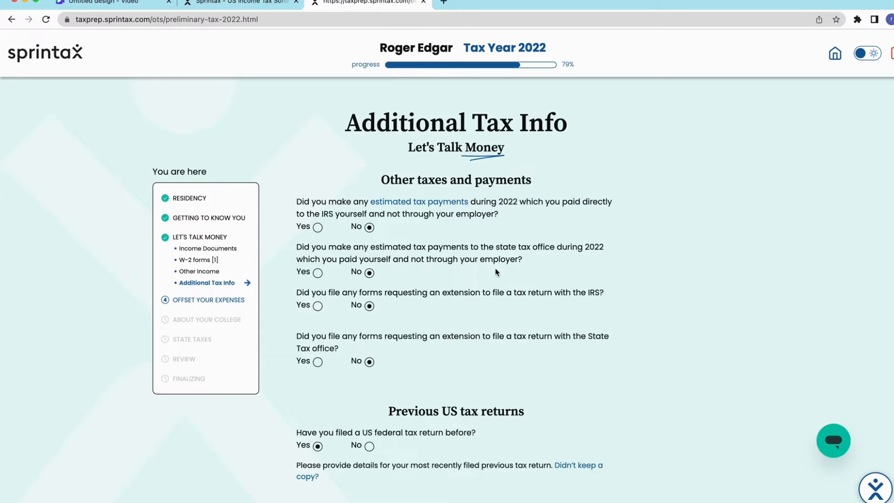
Review the tax payment, filing extension and previous US tax return answers on the Additional Tax Info page
{"action": "scroll", "coordinate": [443, 311], "scroll_direction": "down", "scroll_amount": 1}
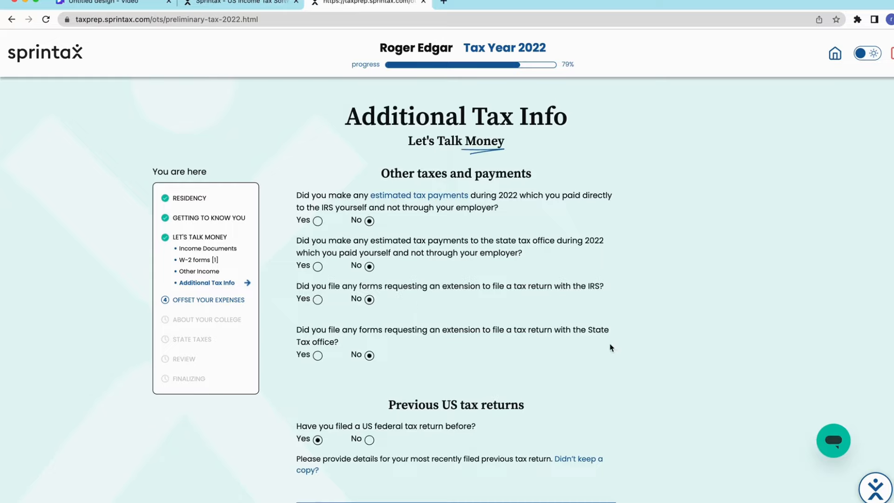
{"action": "scroll", "coordinate": [433, 342], "scroll_direction": "down", "scroll_amount": 5}
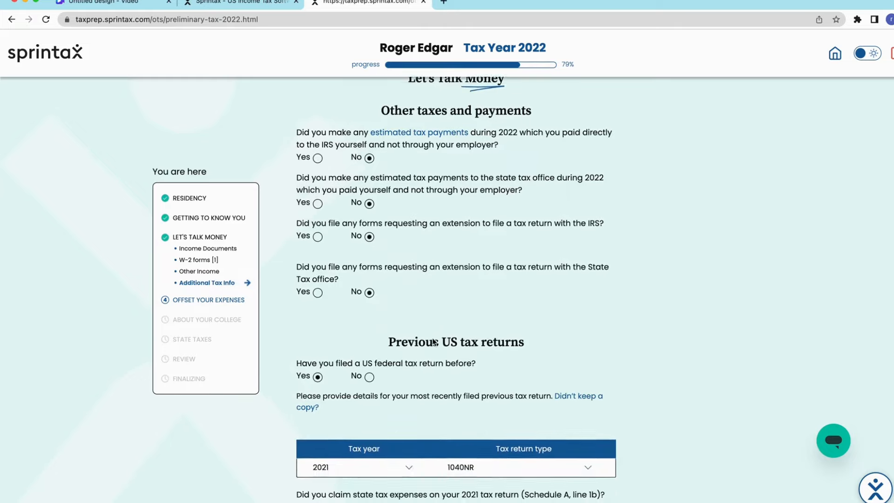
{"action": "scroll", "coordinate": [432, 335], "scroll_direction": "down", "scroll_amount": 3}
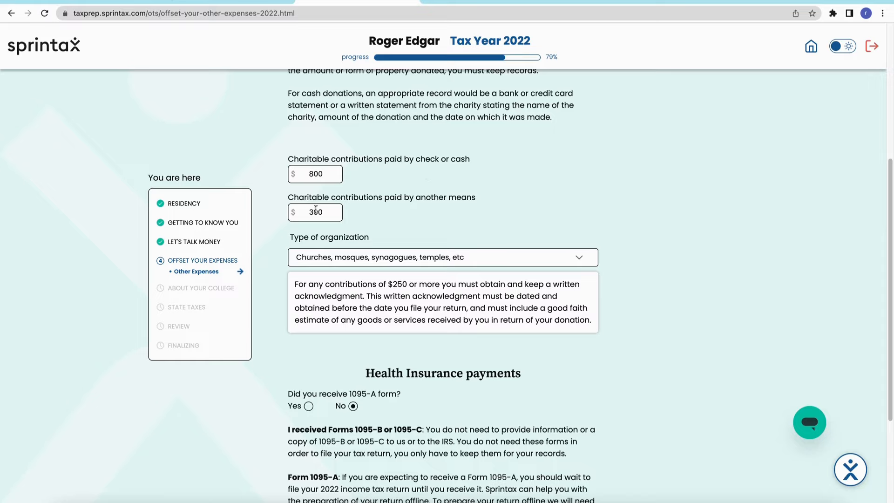
Submit Other Expenses with the organization type kept as Churches, mosques, synagogues, temples, etc, and proceed past the data transfer to Living in the US
{"action": "left_click", "coordinate": [359, 259]}
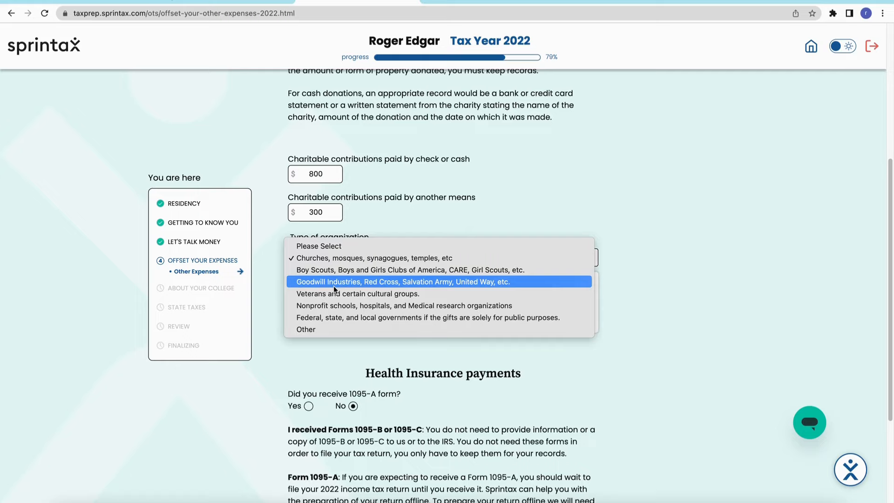
{"action": "left_click", "coordinate": [421, 362]}
{"action": "scroll", "coordinate": [431, 372], "scroll_direction": "down", "scroll_amount": 1}
{"action": "scroll", "coordinate": [431, 372], "scroll_direction": "down", "scroll_amount": 1}
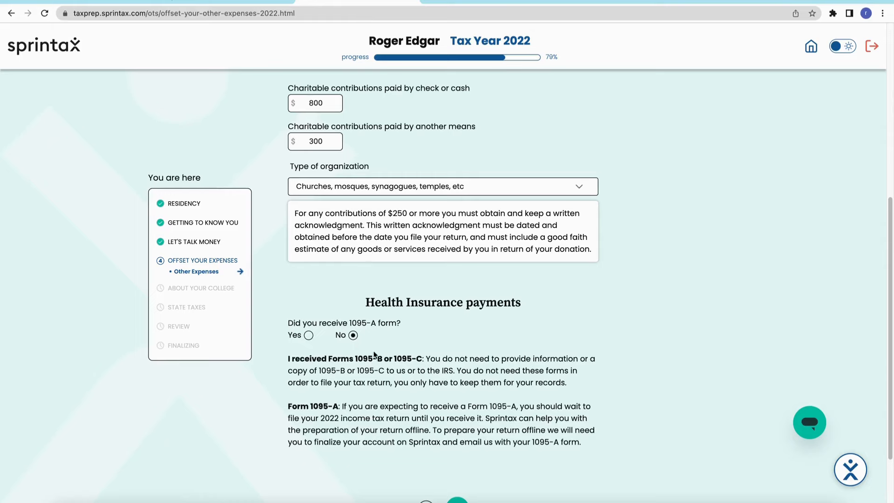
{"action": "scroll", "coordinate": [437, 388], "scroll_direction": "down", "scroll_amount": 2}
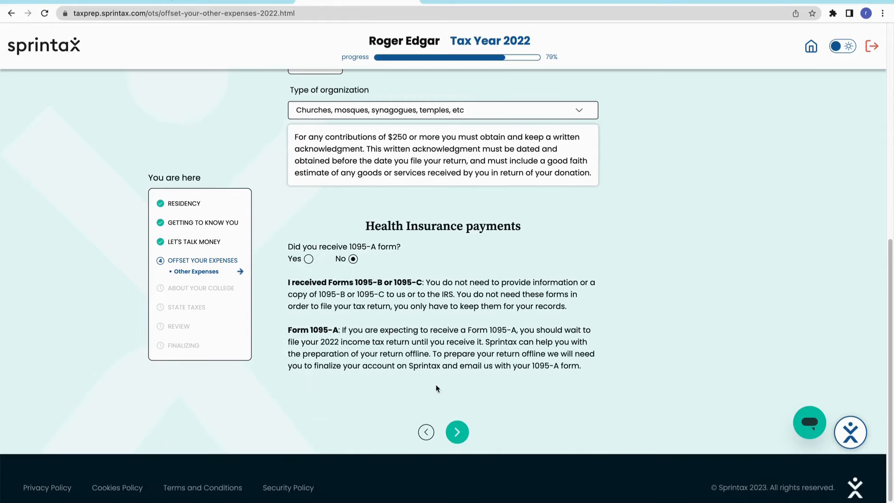
{"action": "left_click", "coordinate": [458, 432]}
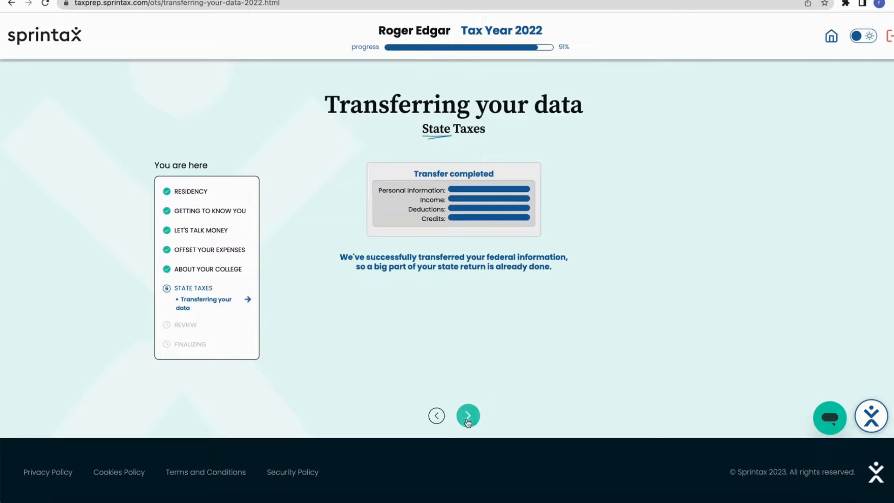
{"action": "left_click", "coordinate": [469, 417]}
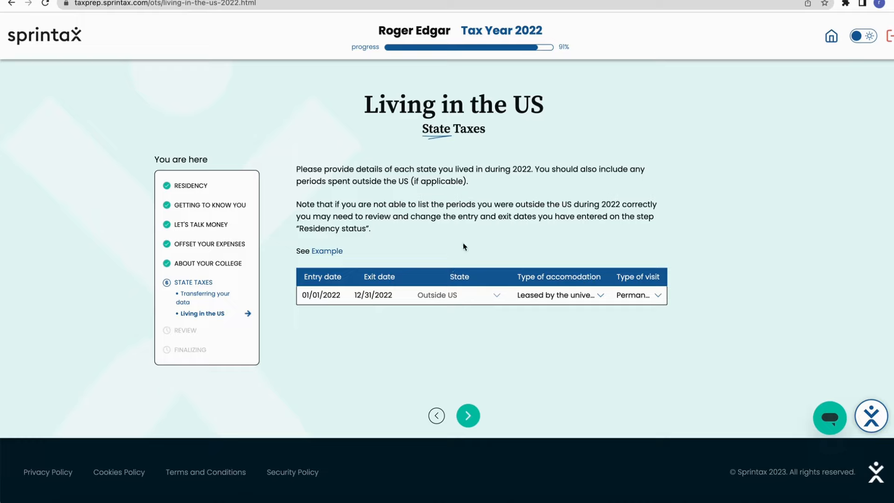
Submit Living in the US and answer the Michigan residency questions with temporary purpose No and domicile in Michigan Yes
{"action": "left_click", "coordinate": [469, 419]}
{"action": "left_click", "coordinate": [315, 254]}
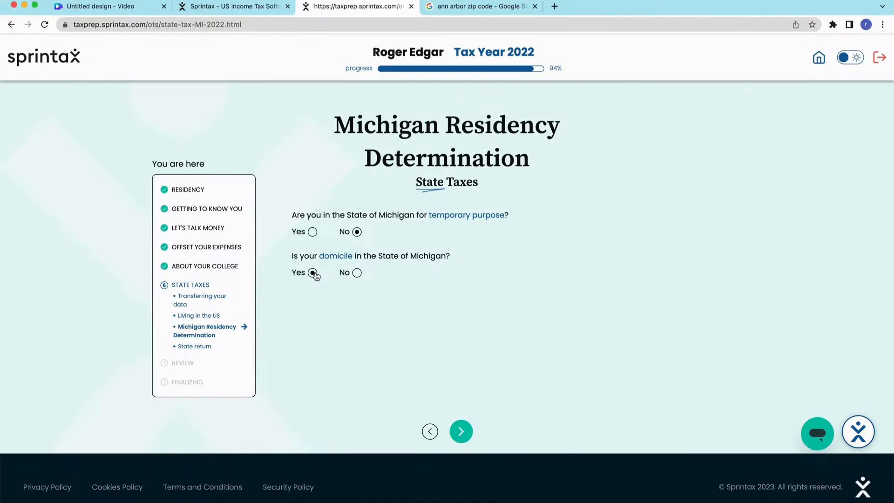
{"action": "mouse_move", "coordinate": [338, 233]}
Submit the residency answers and proceed to the Summary with the Michigan return selected and taxable purchases kept as No
{"action": "left_click", "coordinate": [467, 432]}
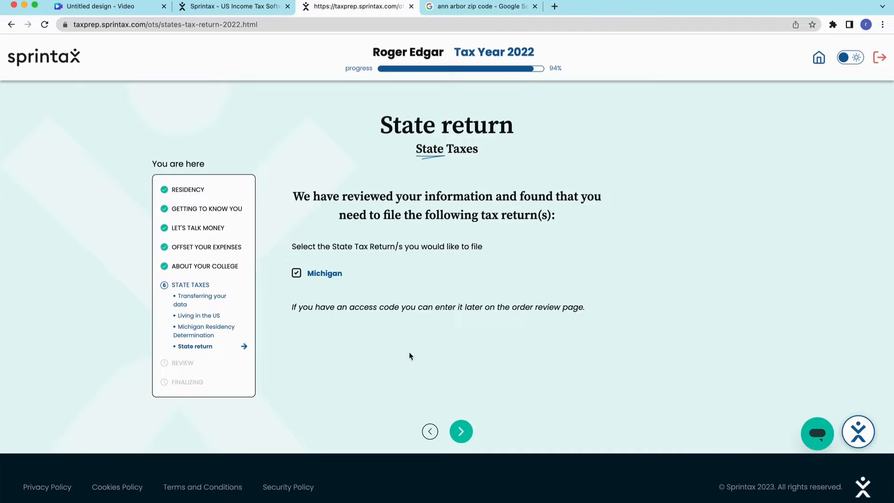
{"action": "left_click", "coordinate": [461, 435]}
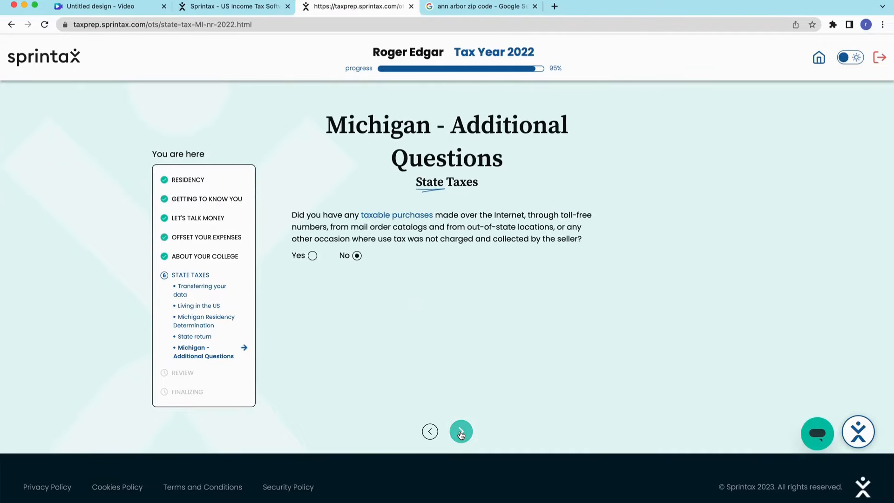
{"action": "left_click", "coordinate": [461, 434]}
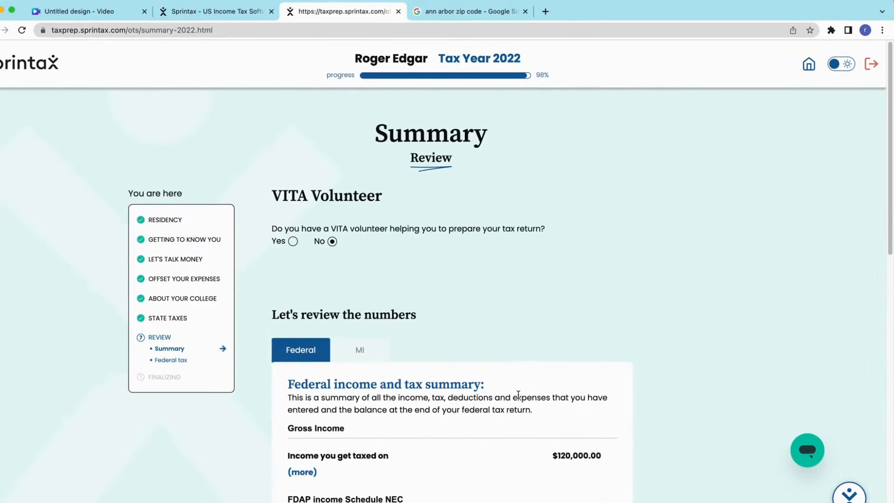
Review the federal income and tax summary, submit it with VITA volunteer help kept as No, and agree to save the changes
{"action": "scroll", "coordinate": [534, 380], "scroll_direction": "down", "scroll_amount": 2}
{"action": "scroll", "coordinate": [521, 398], "scroll_direction": "down", "scroll_amount": 5}
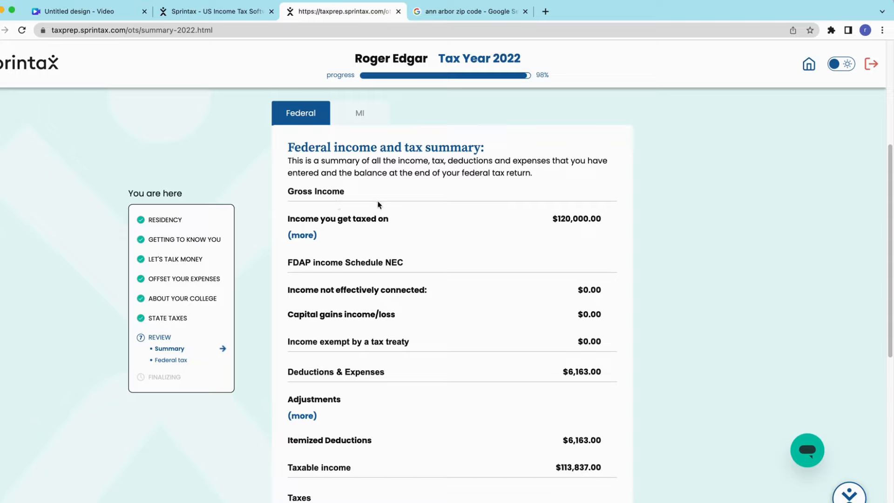
{"action": "scroll", "coordinate": [451, 392], "scroll_direction": "down", "scroll_amount": 5}
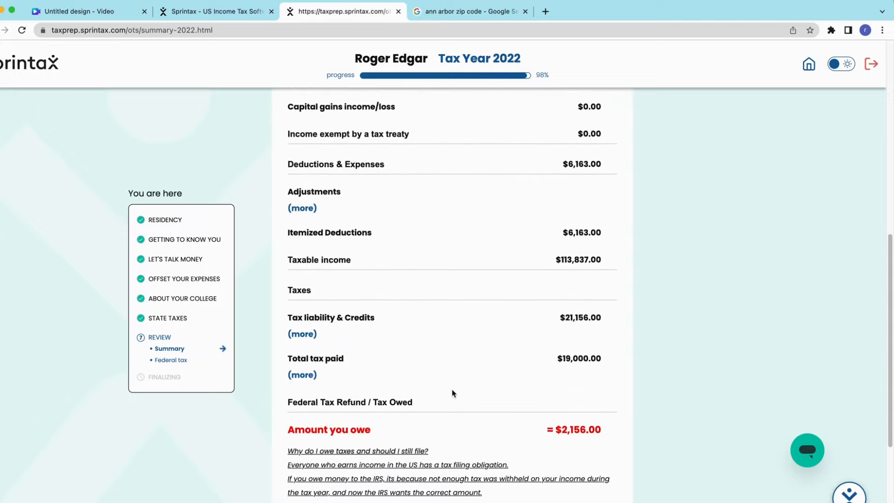
{"action": "scroll", "coordinate": [452, 393], "scroll_direction": "down", "scroll_amount": 4}
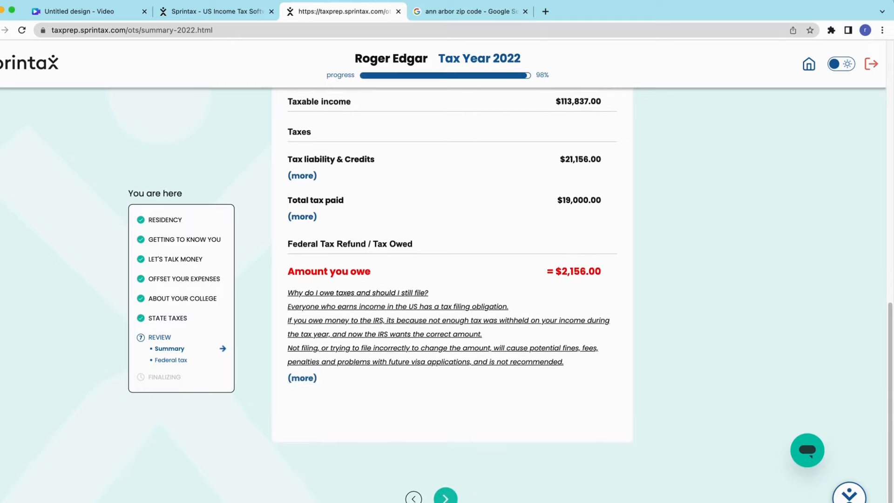
{"action": "left_click", "coordinate": [445, 499]}
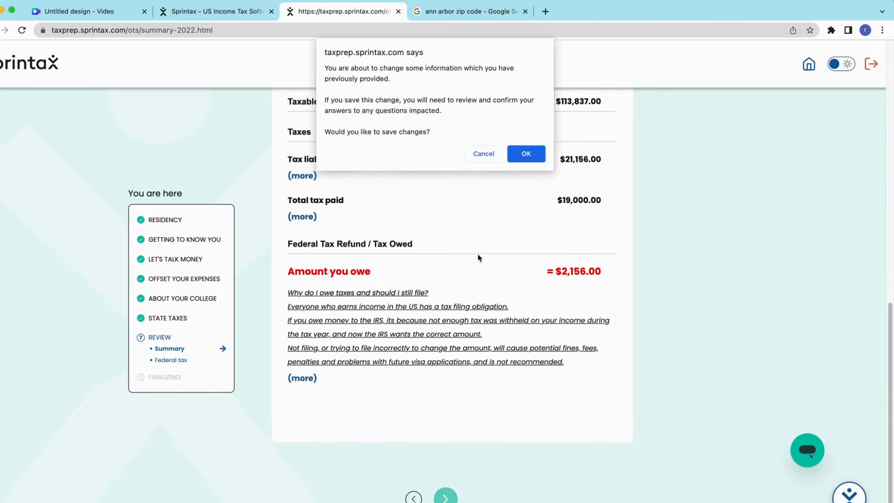
{"action": "left_click", "coordinate": [531, 153]}
Review the Michigan state income and tax summary, save the changes, and give the final confirmation that all information is correct
{"action": "scroll", "coordinate": [484, 303], "scroll_direction": "up", "scroll_amount": 5}
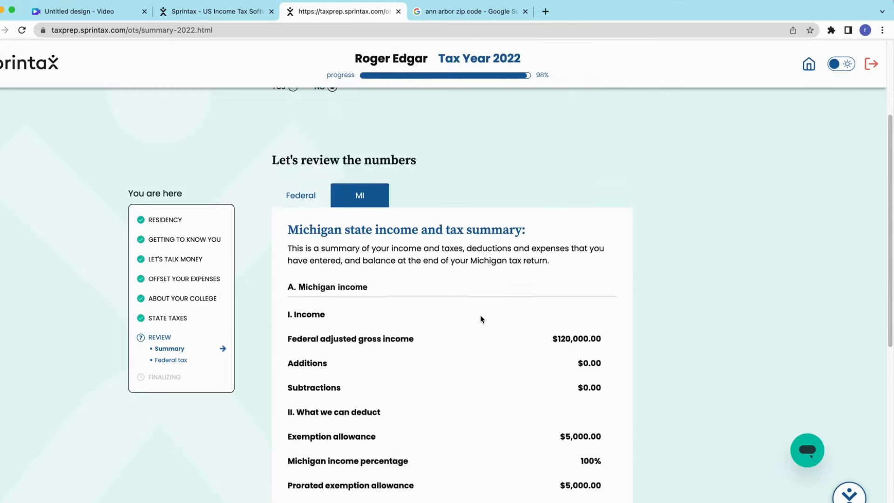
{"action": "scroll", "coordinate": [481, 318], "scroll_direction": "up", "scroll_amount": 2}
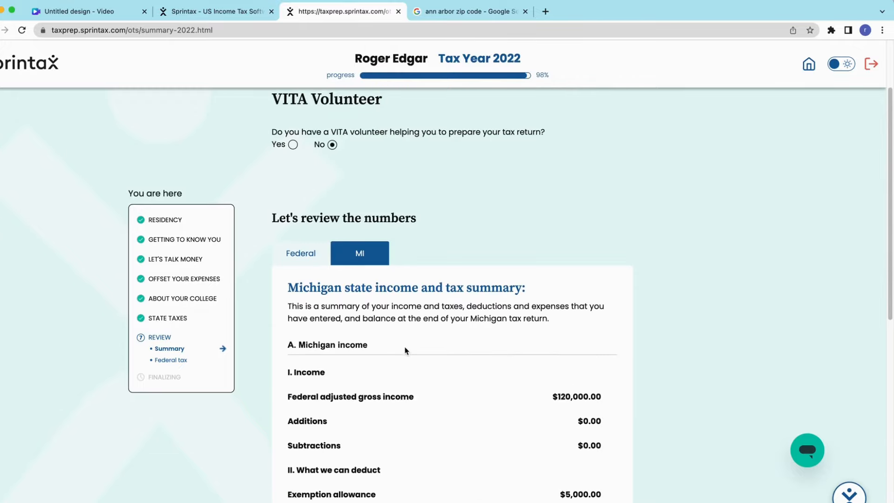
{"action": "scroll", "coordinate": [405, 351], "scroll_direction": "down", "scroll_amount": 7}
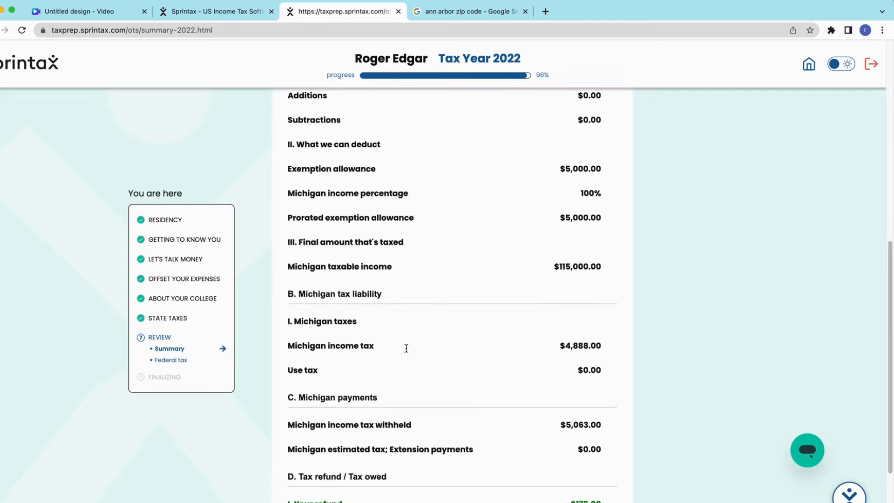
{"action": "scroll", "coordinate": [406, 349], "scroll_direction": "down", "scroll_amount": 3}
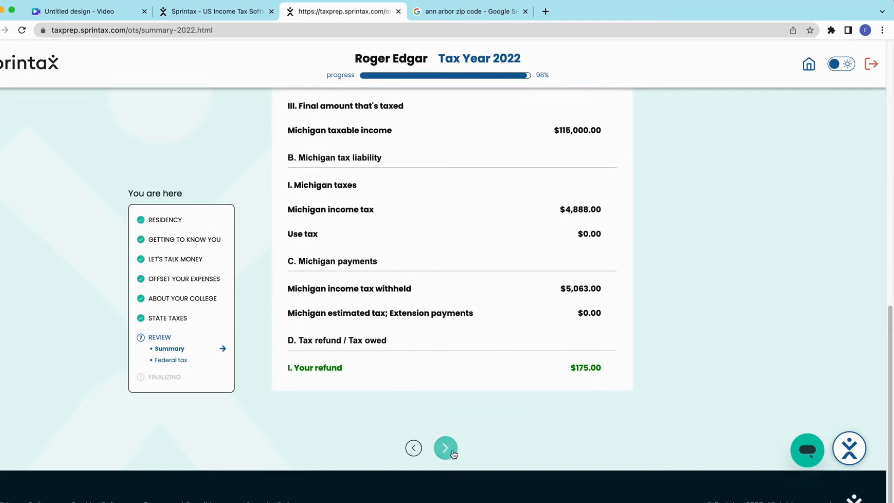
{"action": "left_click", "coordinate": [446, 448]}
{"action": "left_click", "coordinate": [530, 156]}
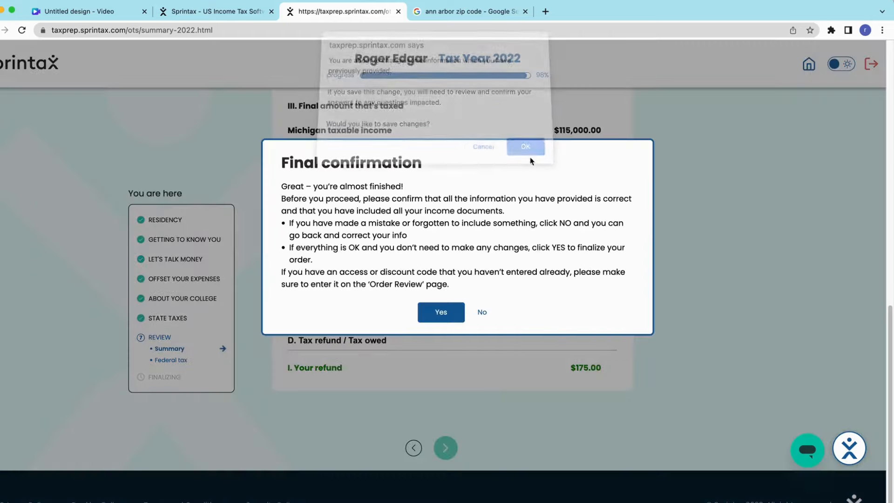
{"action": "left_click", "coordinate": [440, 312]}
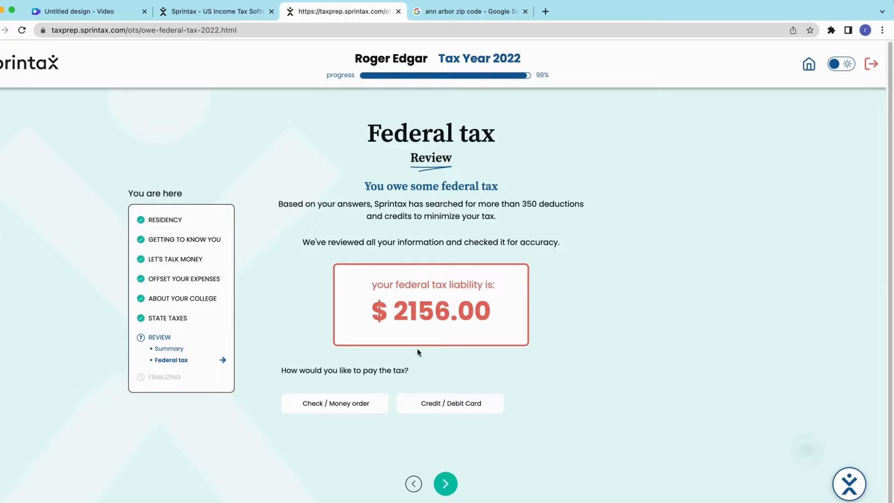
Choose Credit / Debit Card as the payment method for the federal tax and submit the Federal tax page
{"action": "left_click", "coordinate": [356, 406]}
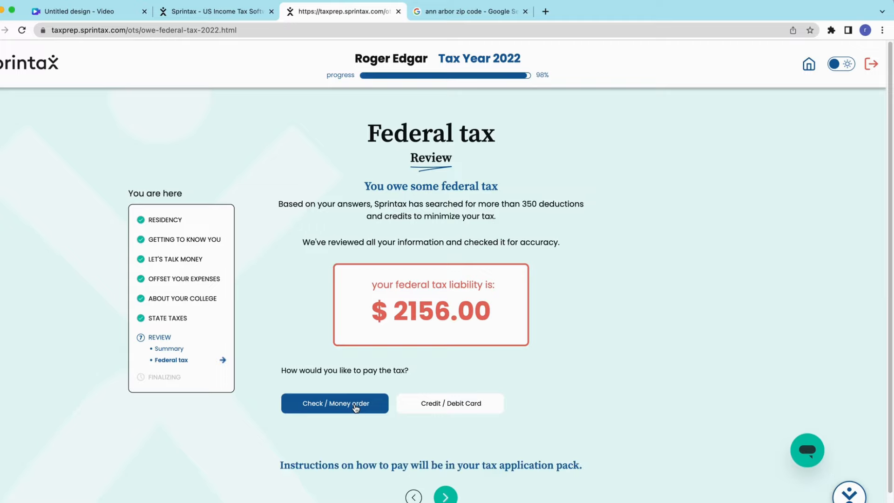
{"action": "left_click", "coordinate": [435, 409]}
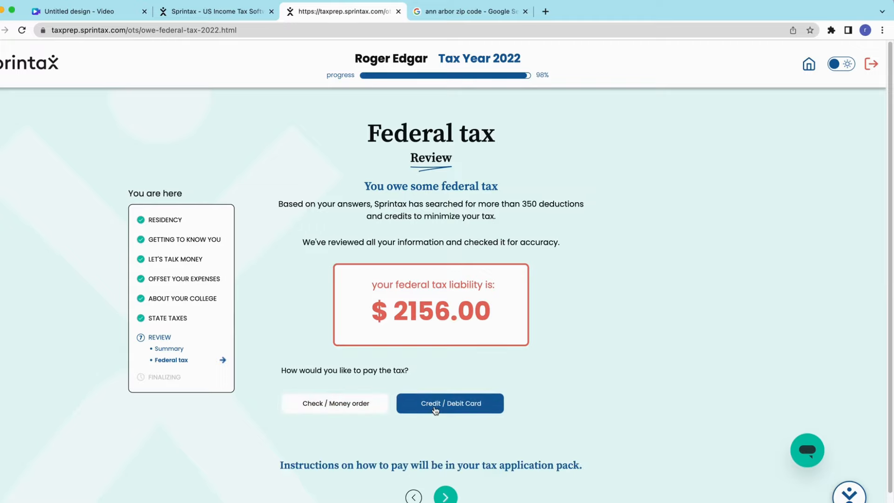
{"action": "left_click", "coordinate": [445, 496]}
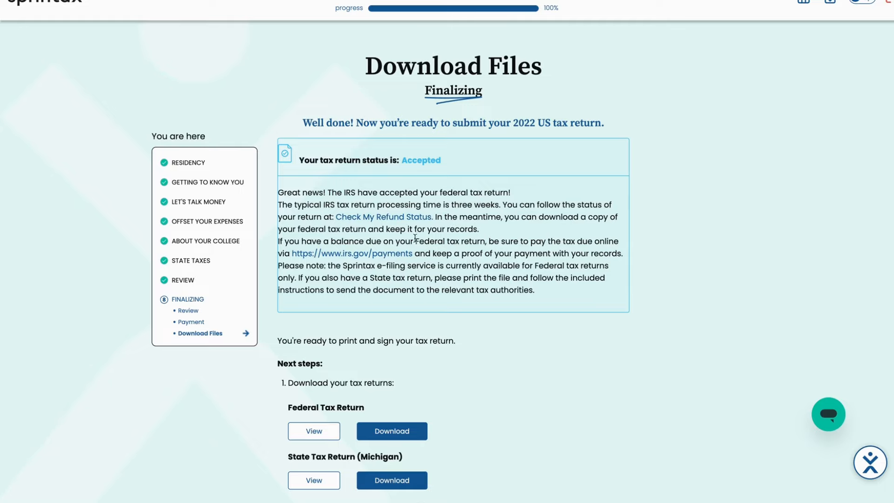
Examine the tax return status, the federal and Michigan download options, and the next steps on the Download Files page
{"action": "scroll", "coordinate": [417, 290], "scroll_direction": "down", "scroll_amount": 2}
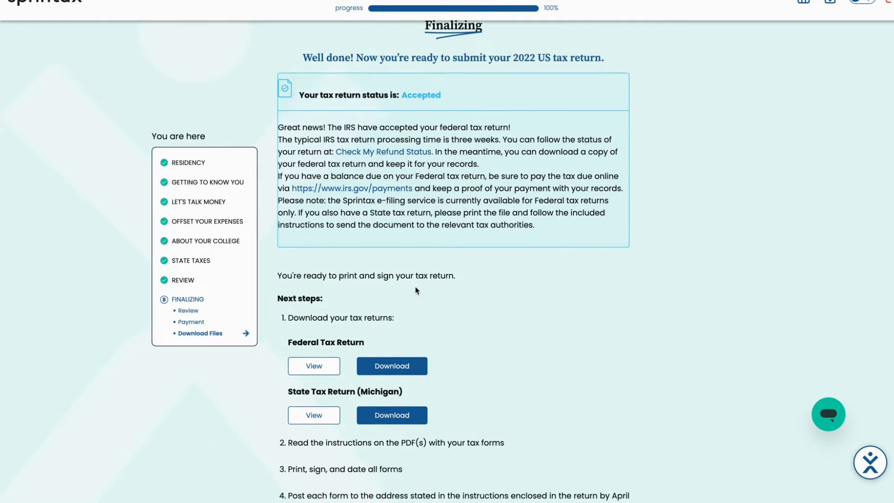
{"action": "scroll", "coordinate": [417, 291], "scroll_direction": "down", "scroll_amount": 1}
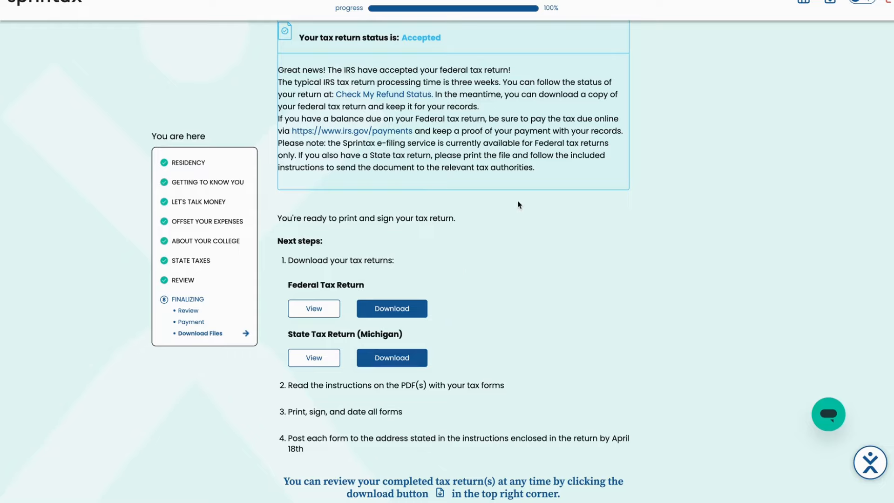
{"action": "scroll", "coordinate": [404, 373], "scroll_direction": "down", "scroll_amount": 1}
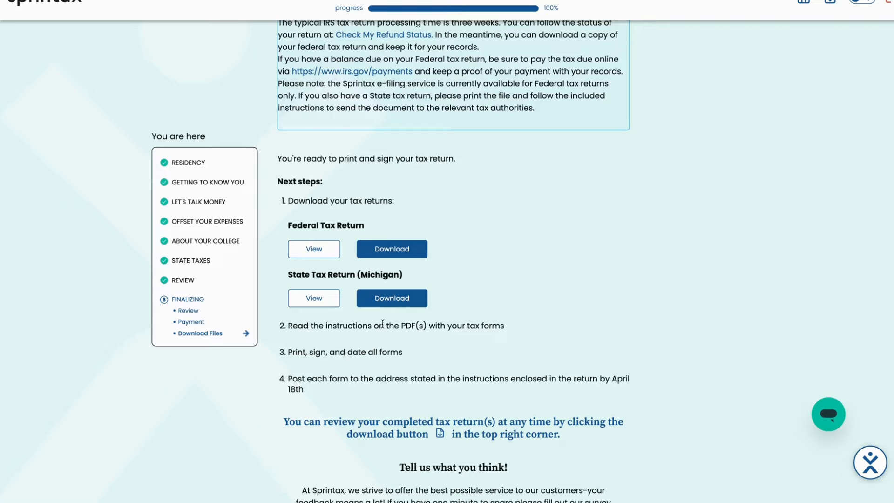
{"action": "scroll", "coordinate": [382, 324], "scroll_direction": "down", "scroll_amount": 3}
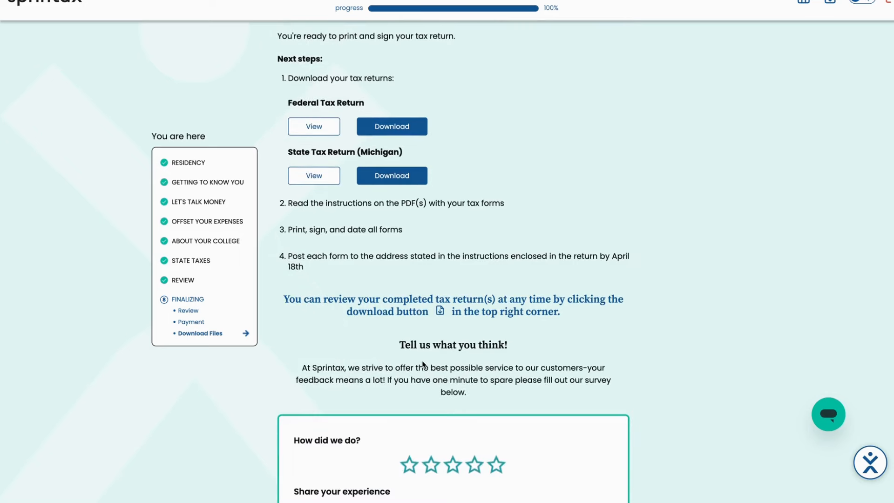
{"action": "scroll", "coordinate": [423, 364], "scroll_direction": "up", "scroll_amount": 6}
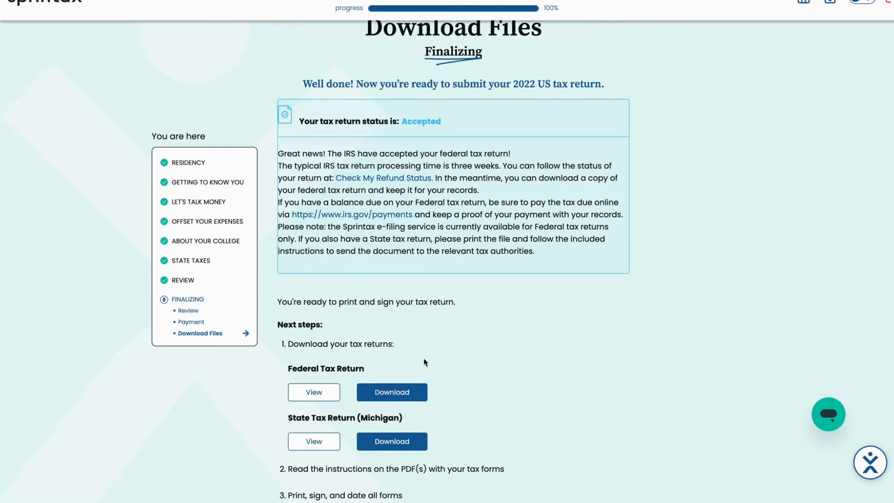
{"action": "scroll", "coordinate": [425, 362], "scroll_direction": "up", "scroll_amount": 1}
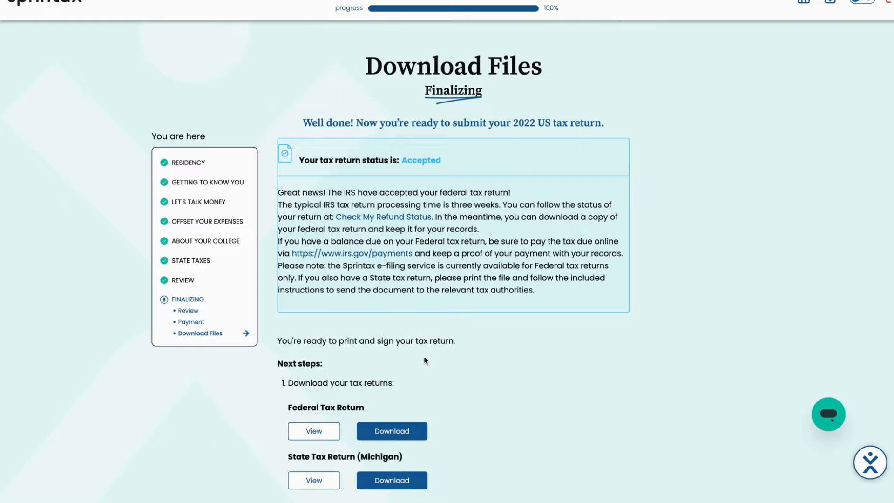
{"action": "scroll", "coordinate": [424, 358], "scroll_direction": "down", "scroll_amount": 1}
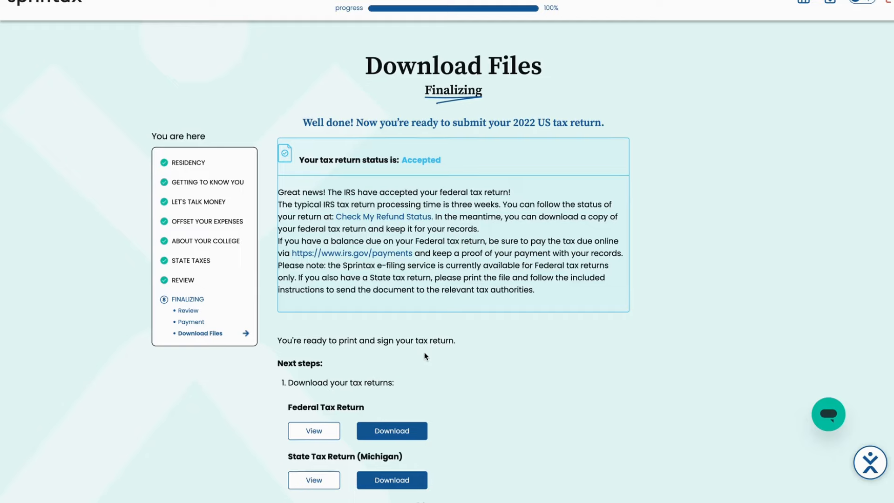
{"action": "scroll", "coordinate": [424, 353], "scroll_direction": "down", "scroll_amount": 3}
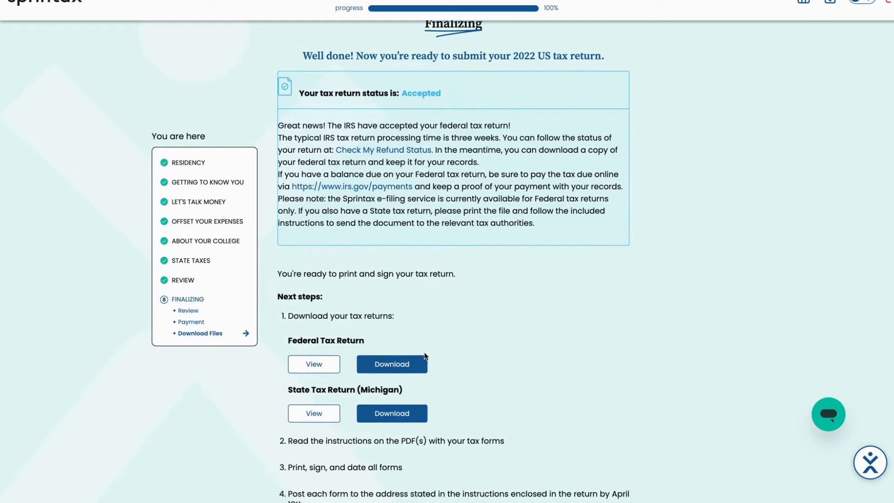
{"action": "scroll", "coordinate": [424, 352], "scroll_direction": "down", "scroll_amount": 5}
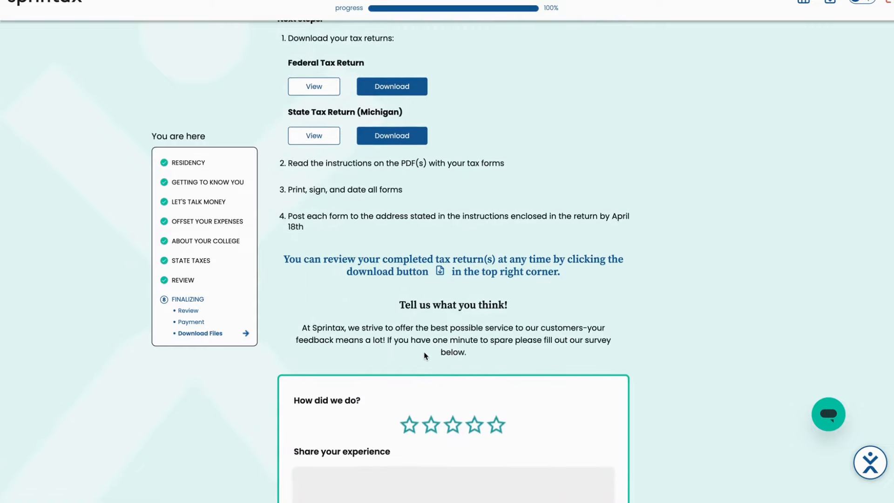
{"action": "scroll", "coordinate": [424, 356], "scroll_direction": "down", "scroll_amount": 1}
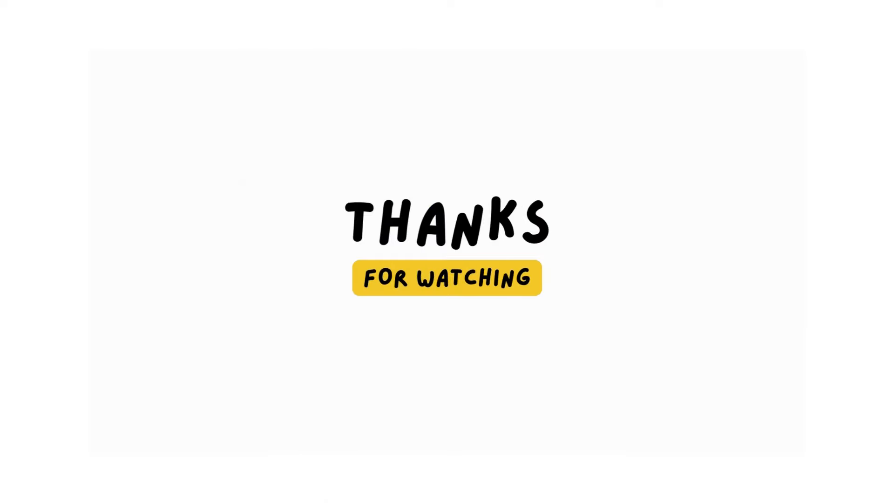